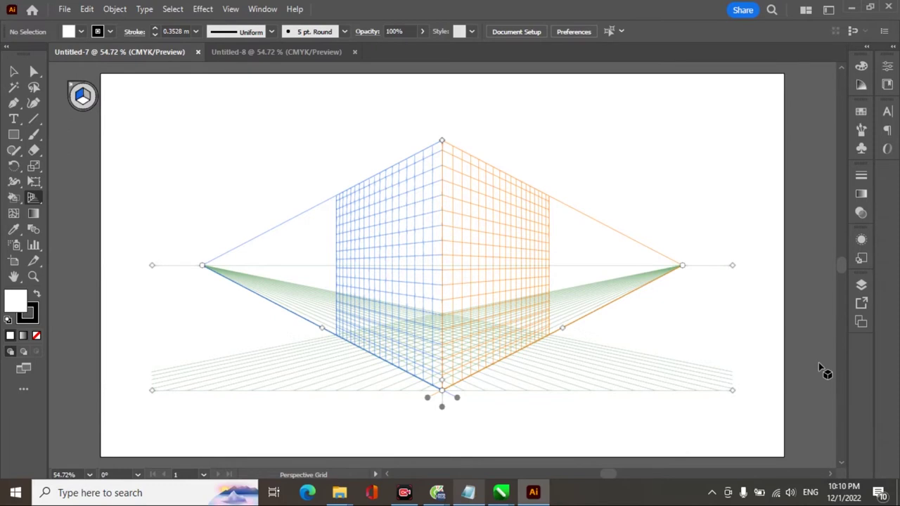
- Activate the Perspective Grid Tool so a two-point grid covers the artboard
left_click(34, 196)
- Open the View menu to reach the Perspective Grid preset options
left_click(232, 10)
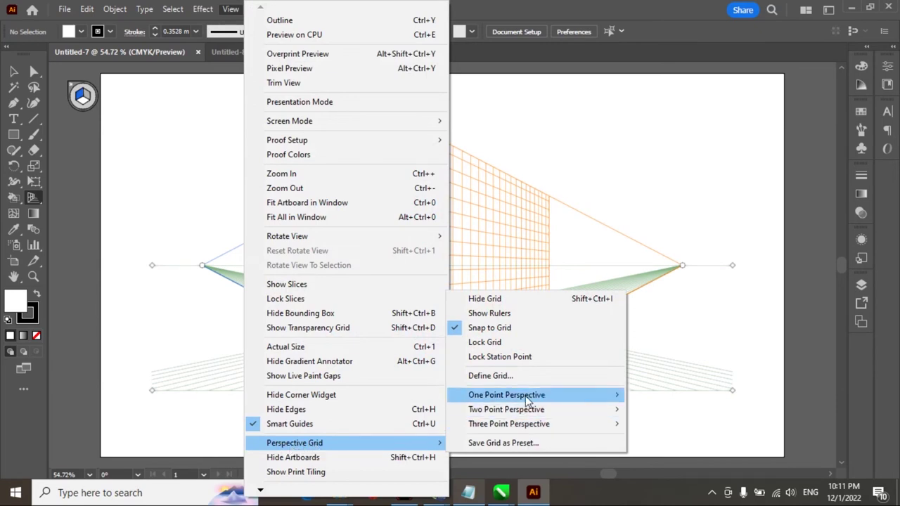
mouse_move(294, 442)
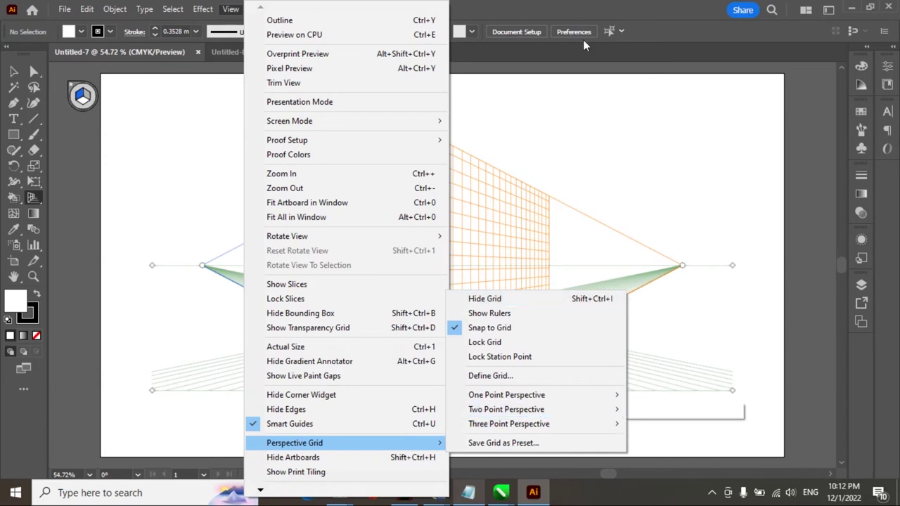
- Switch the perspective grid to the one-point [1P-Normal View] preset
left_click(576, 2)
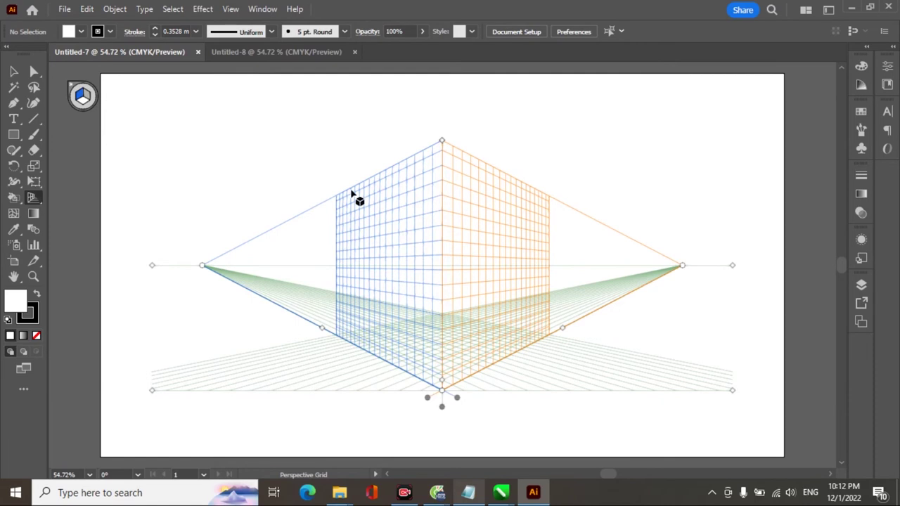
left_click(230, 10)
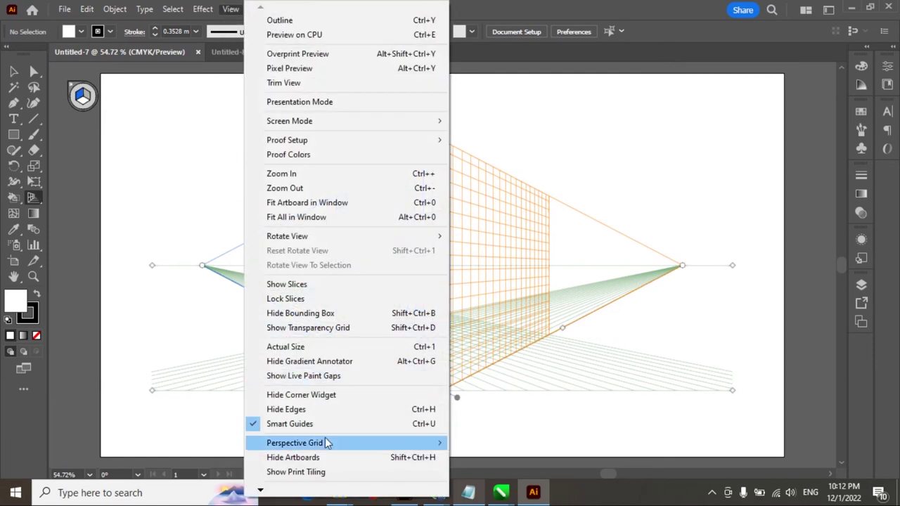
mouse_move(506, 395)
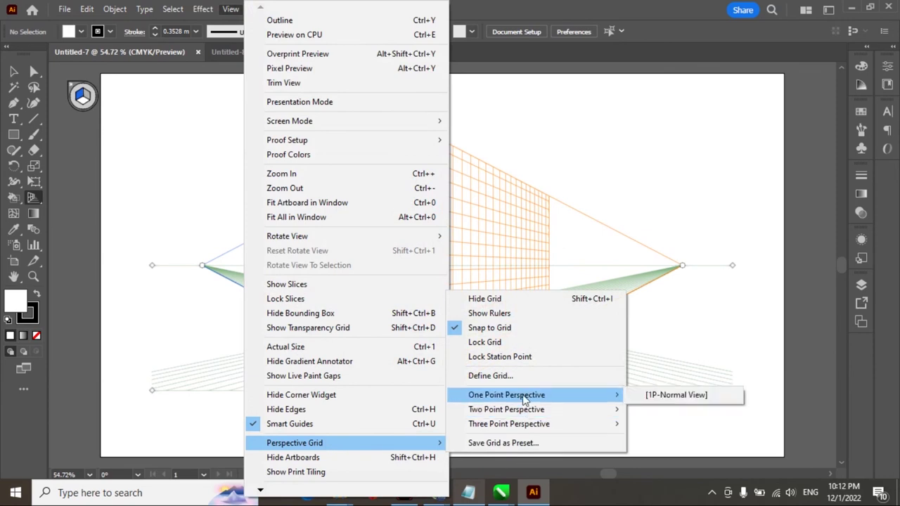
left_click(671, 396)
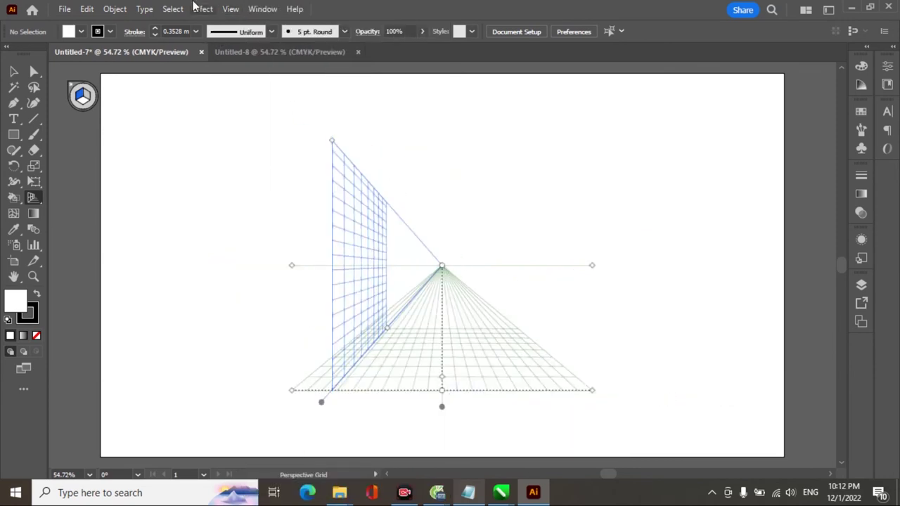
- Apply the [3P-Normal View] three-point grid and pan up to reveal its lower vanishing point
left_click(231, 9)
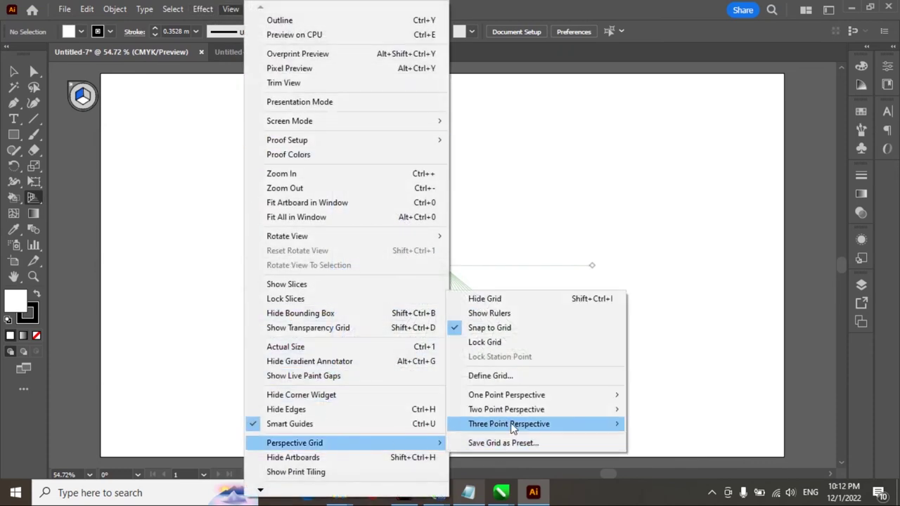
mouse_move(508, 424)
left_click(659, 424)
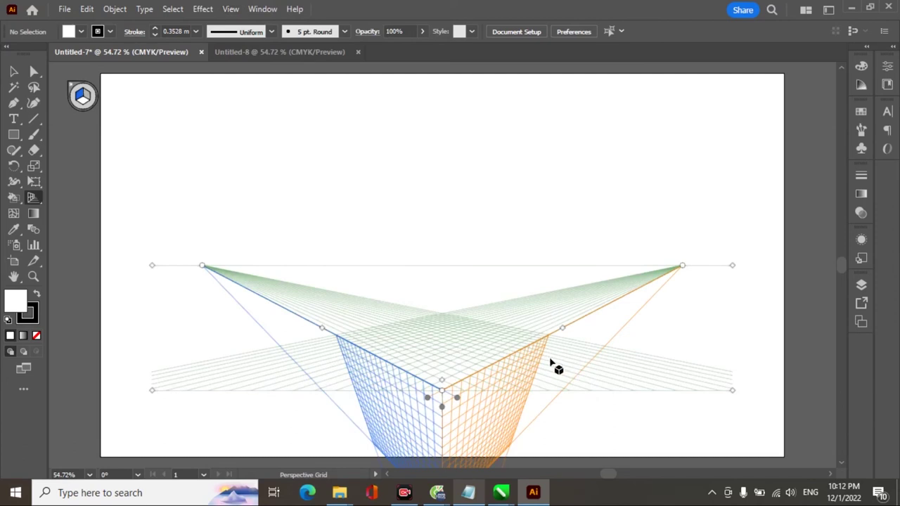
left_click_drag(492, 276, 490, 234)
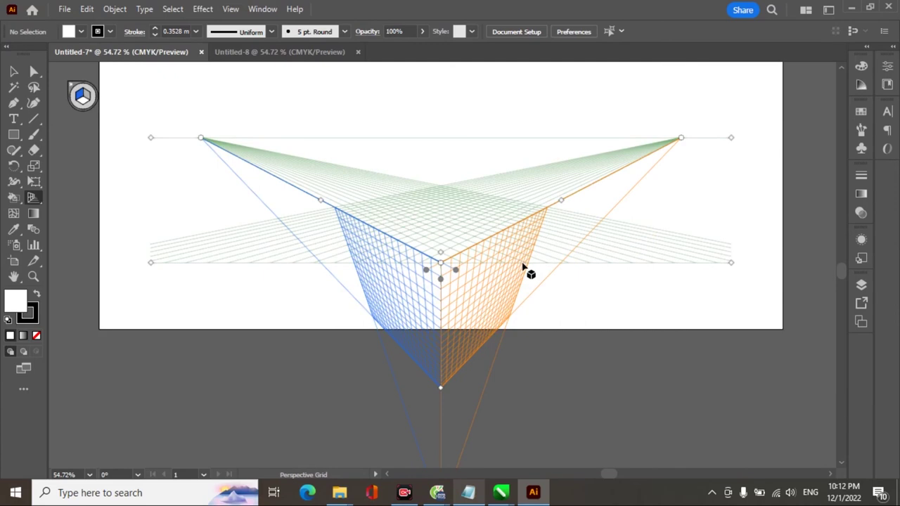
left_click(230, 9)
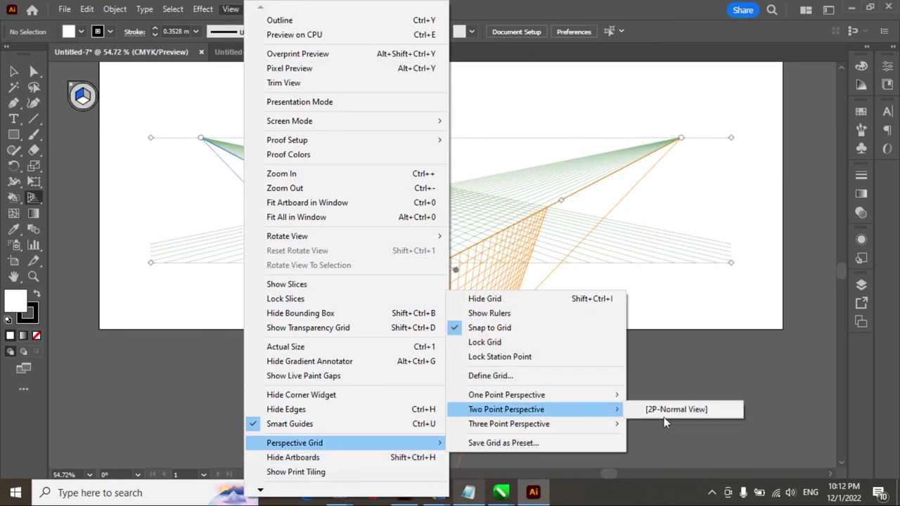
- Apply the [2P-Normal View] two-point grid and pan the artboard back to centre it
left_click(666, 409)
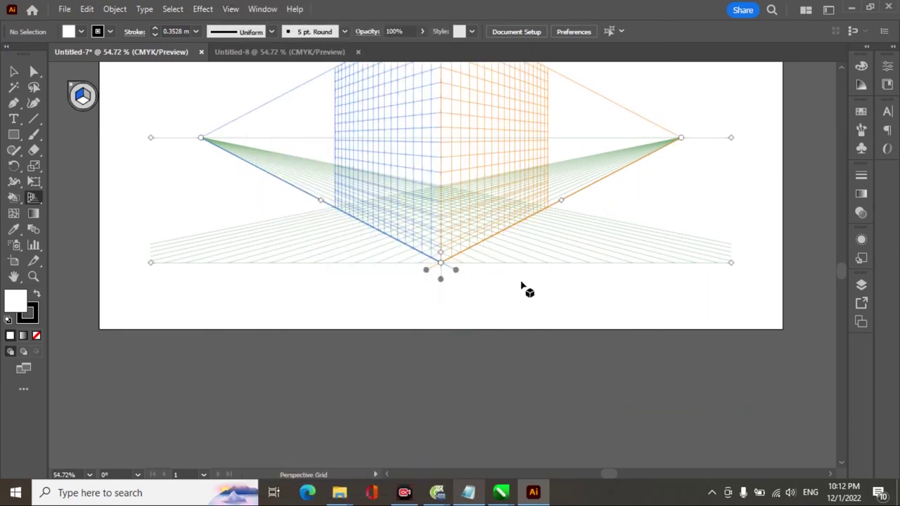
left_click_drag(491, 206, 510, 329)
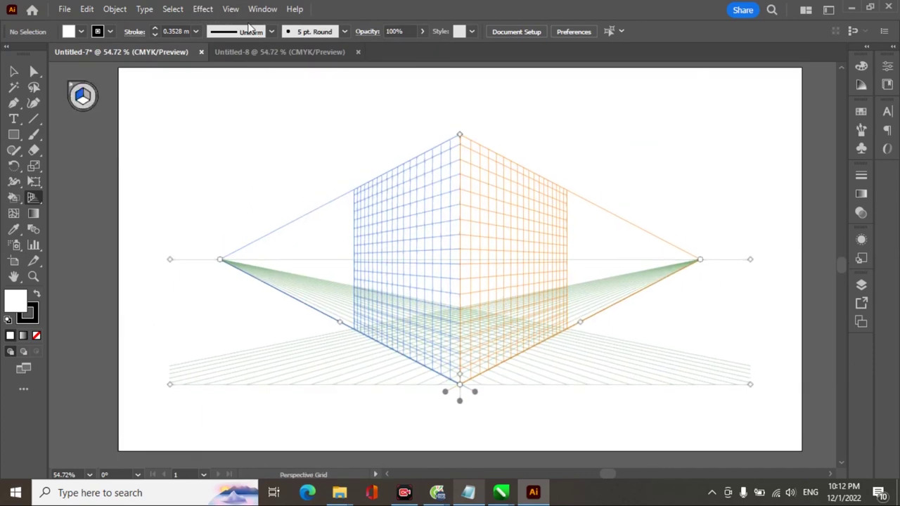
left_click(230, 9)
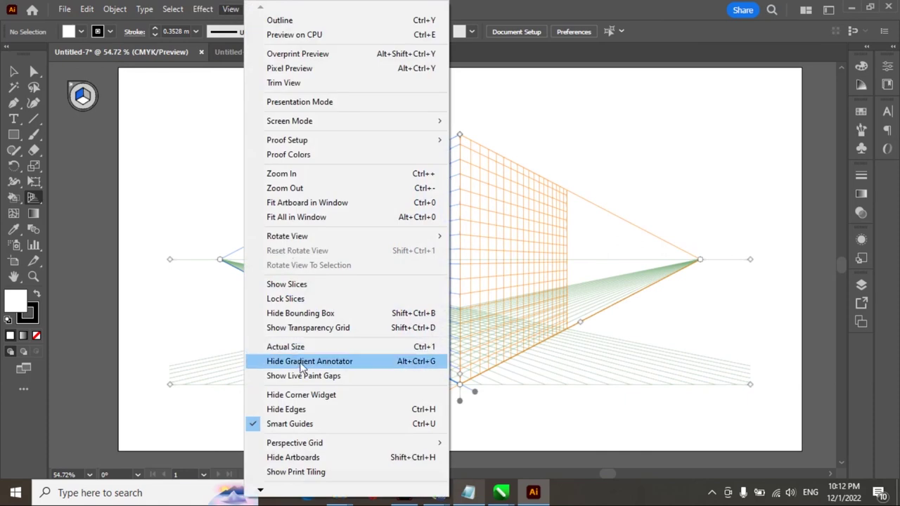
mouse_move(294, 443)
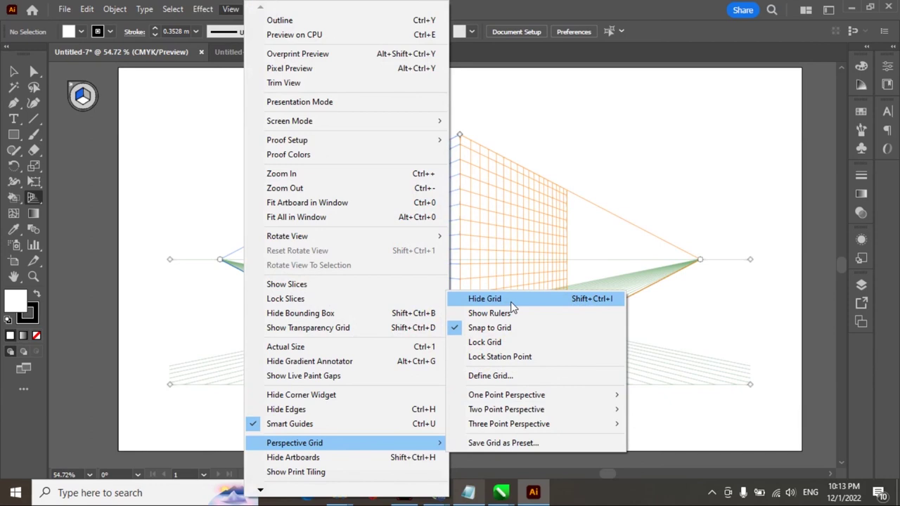
- Hide the grid, then reselect the Perspective Grid Tool to bring the two-point grid back
left_click(580, 307)
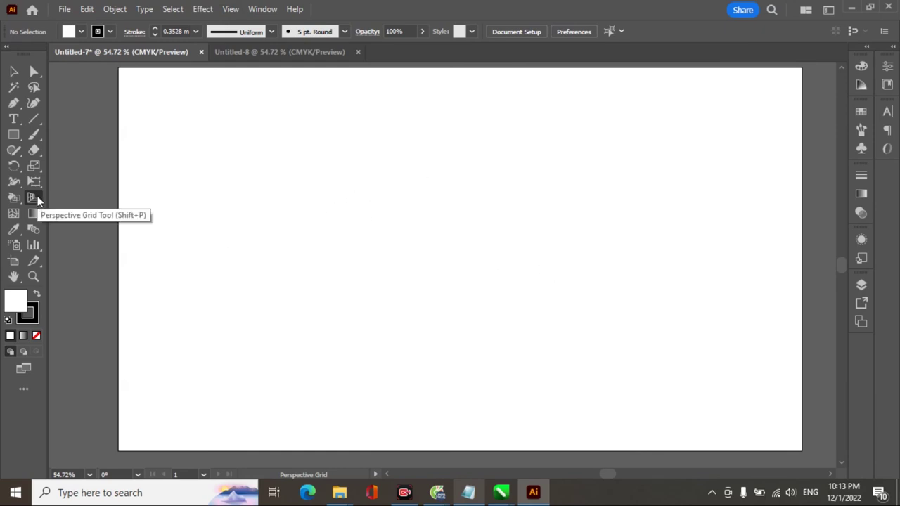
left_click(13, 71)
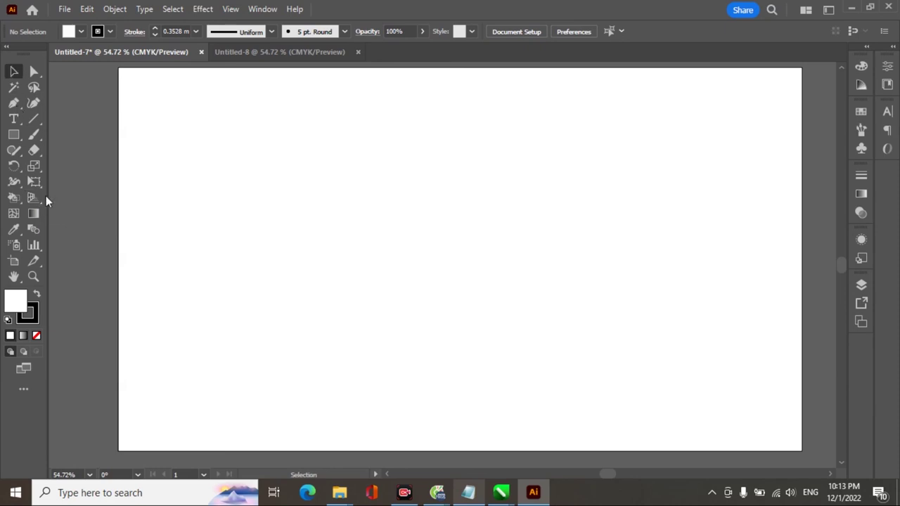
left_click(32, 197)
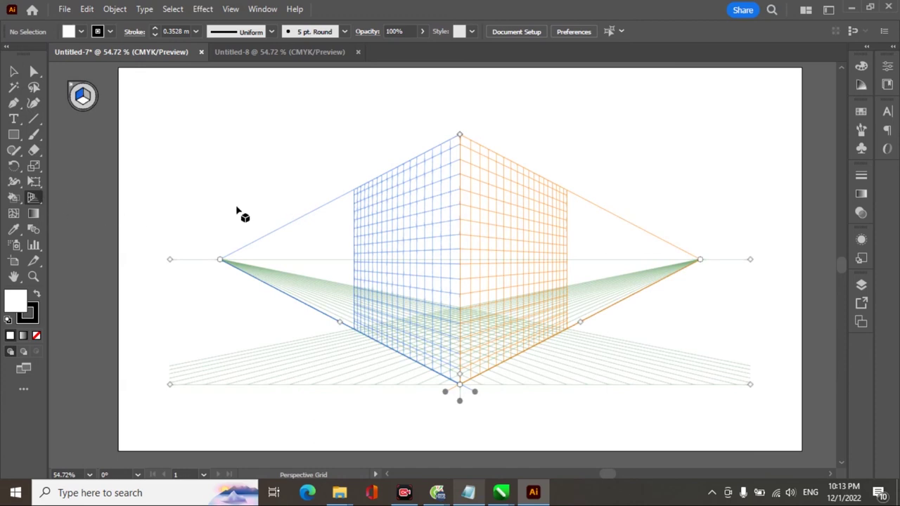
- Hide the perspective grid with View > Perspective Grid > Hide Grid, leaving a blank artboard
left_click(232, 11)
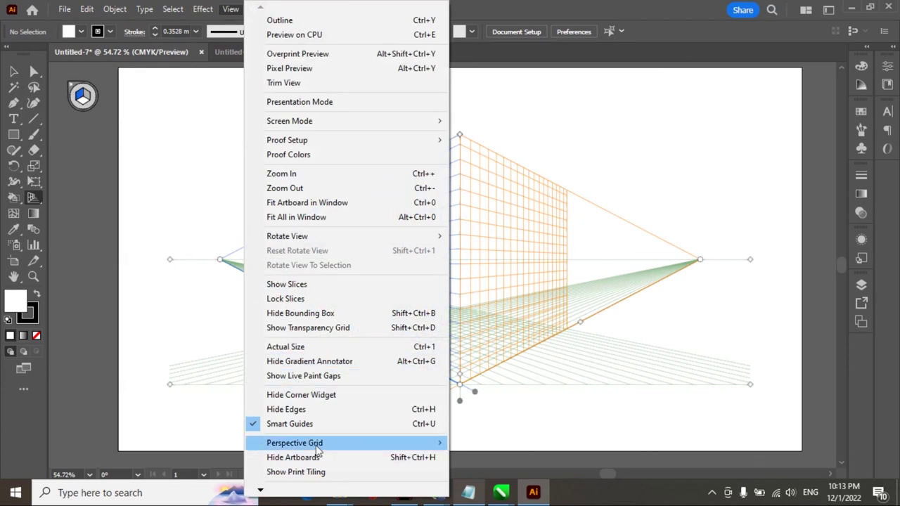
left_click(516, 298)
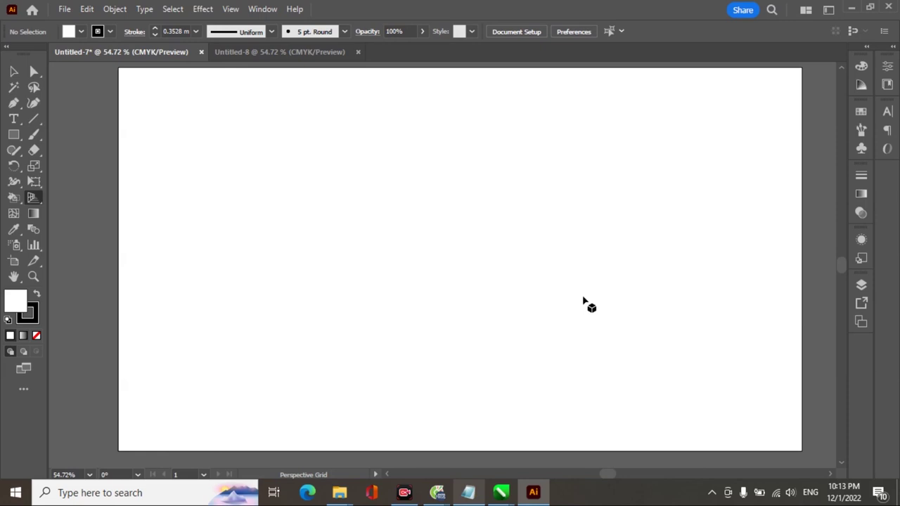
left_click(711, 492)
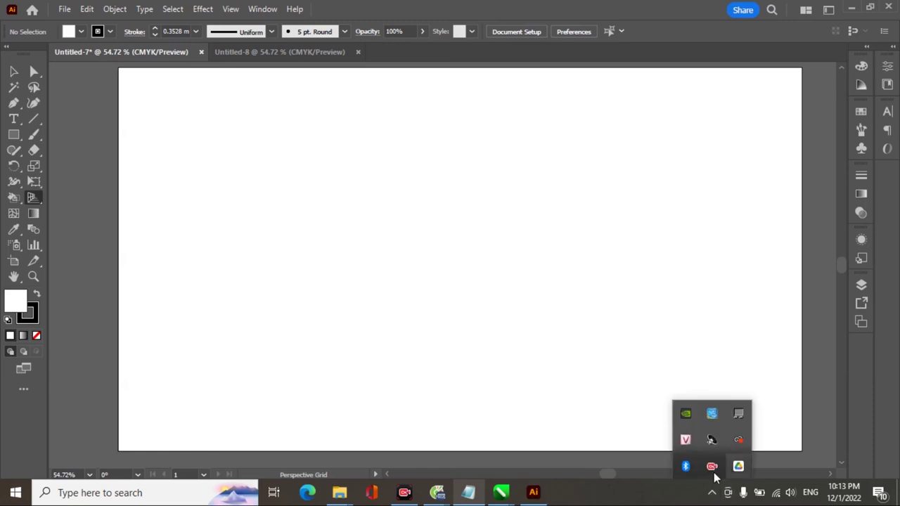